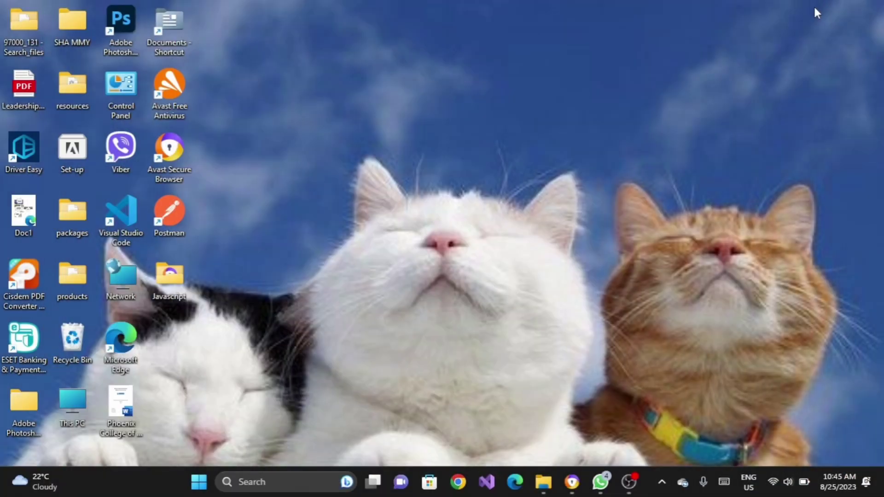
# Open Facebook in the browser and reach Settings through the Settings & privacy menu
pyautogui.click(572, 482)
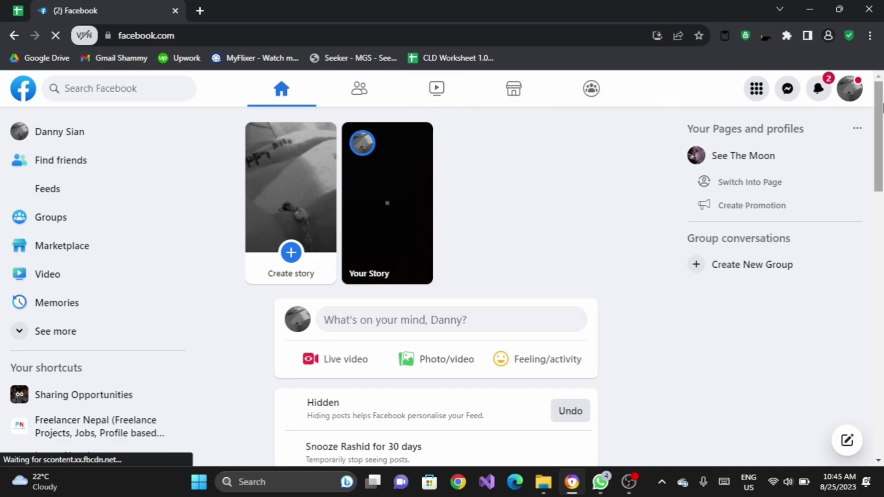
pyautogui.click(849, 88)
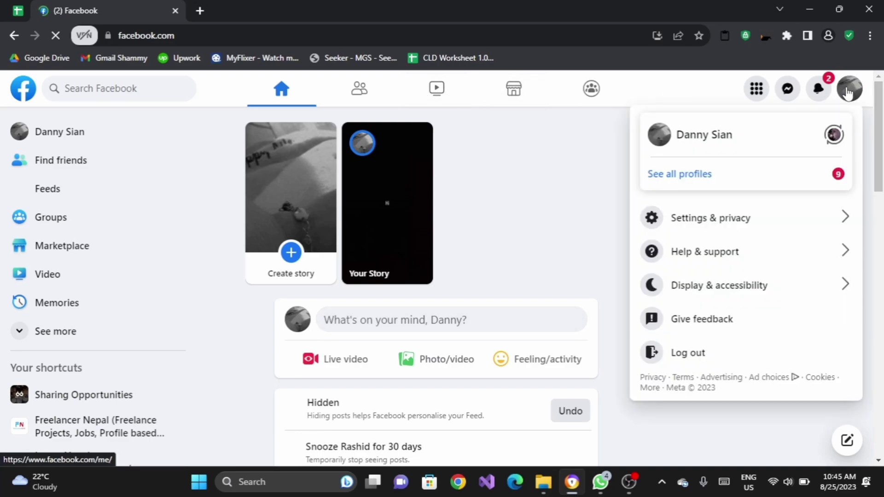
pyautogui.click(705, 218)
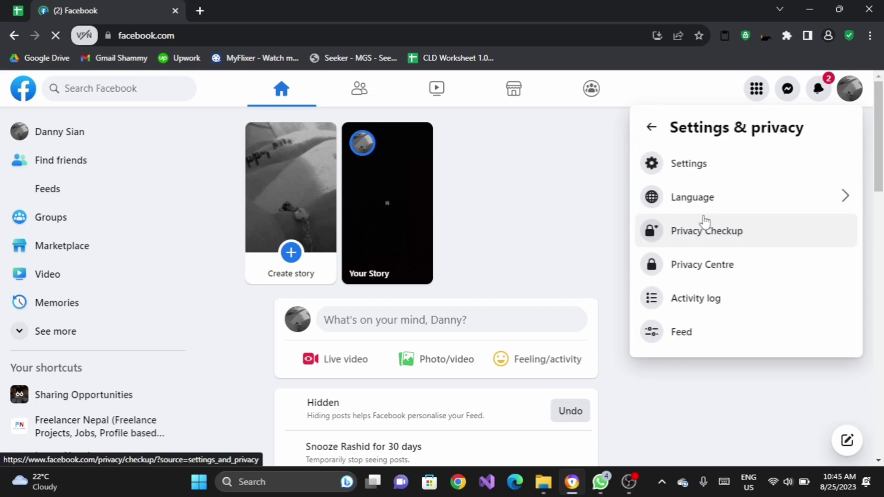
pyautogui.click(688, 165)
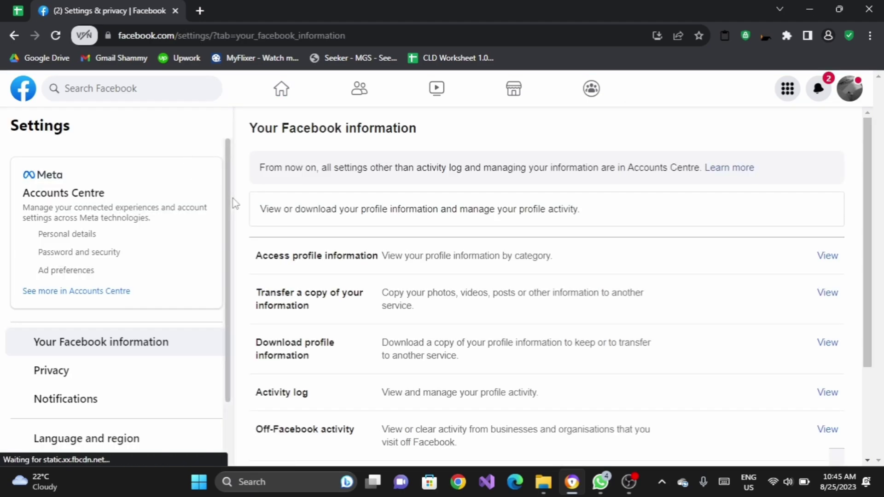
pyautogui.scroll(-1, 231, 207)
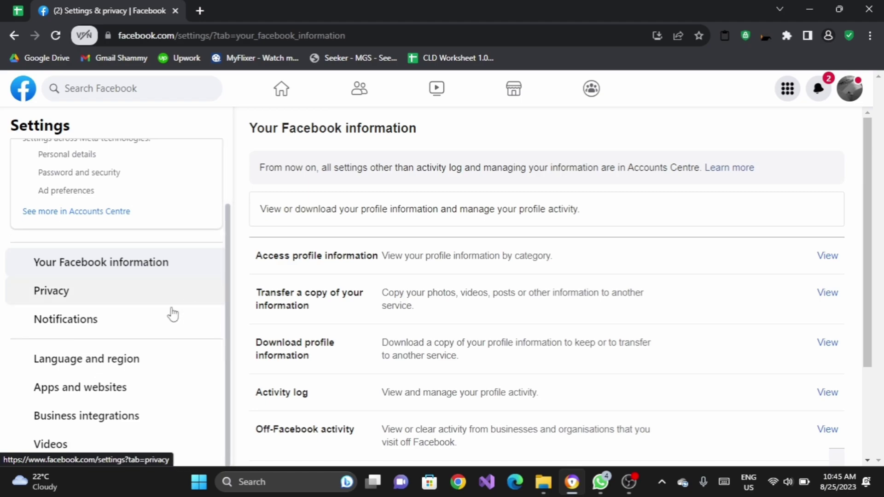
# Change Region format under Language and region to UK (English) and save
pyautogui.click(116, 361)
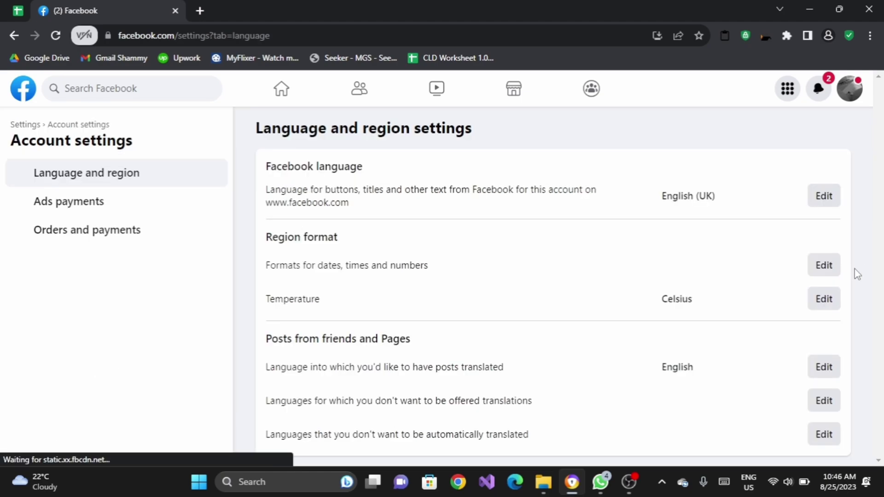
pyautogui.click(825, 266)
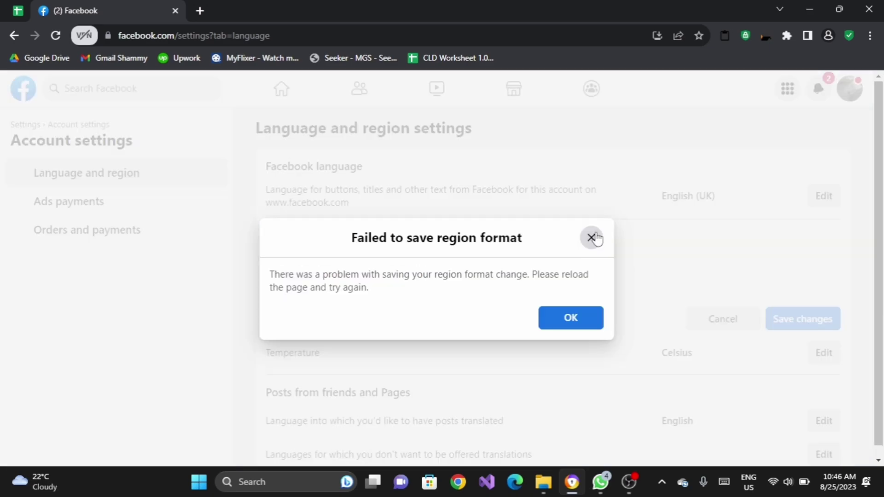
pyautogui.click(591, 238)
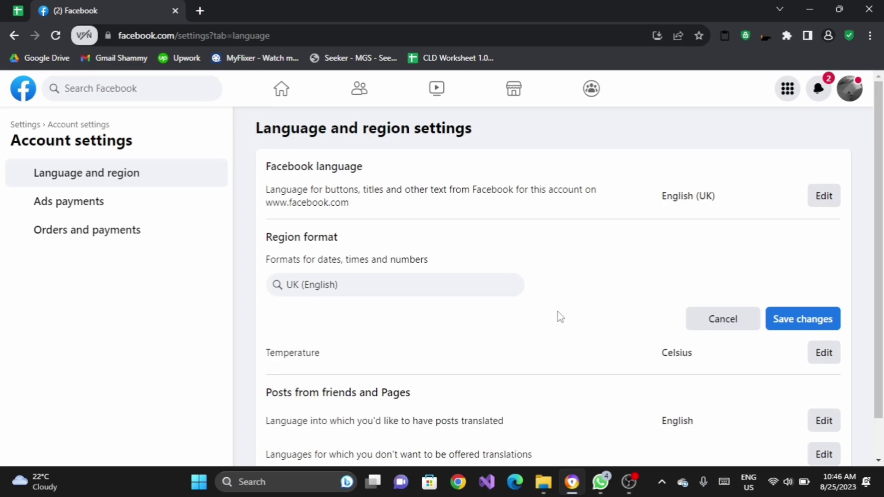
pyautogui.click(803, 319)
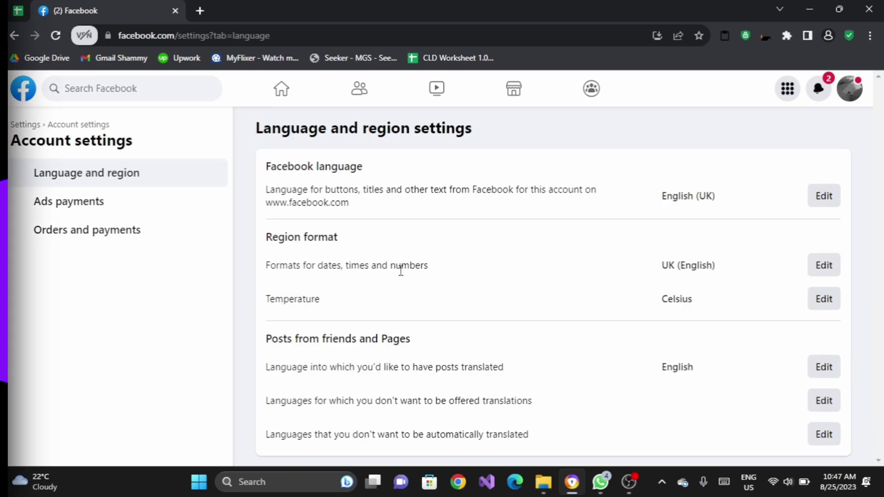